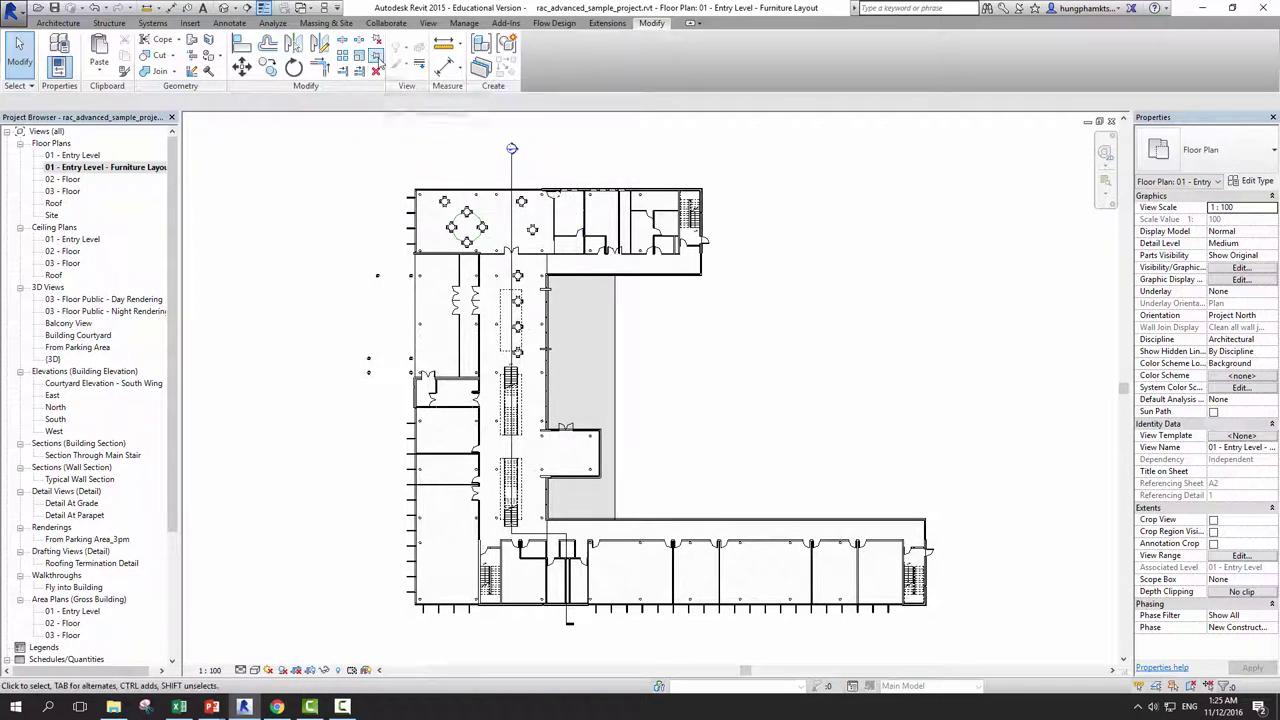
# Zoom in on the upper-left wing until the round dining tables fill the view.
pyautogui.scroll(2, 476, 352)
pyautogui.scroll(2, 476, 352)
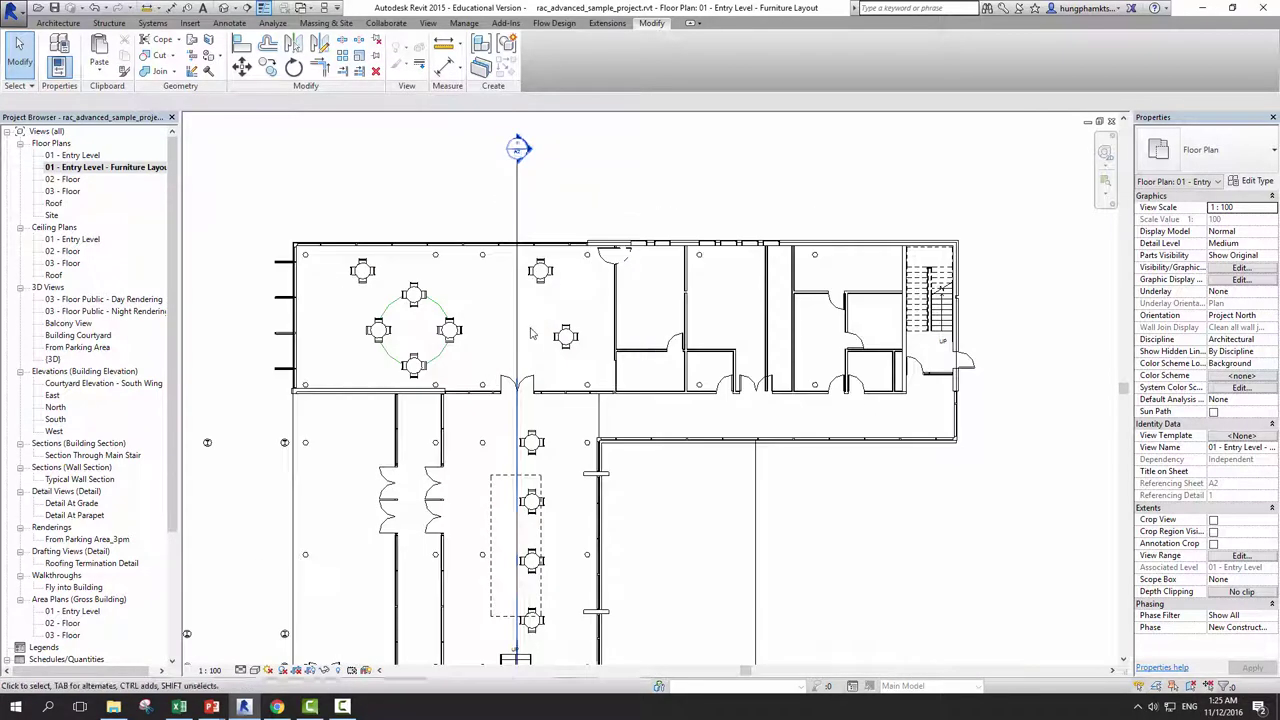
pyautogui.scroll(4, 578, 356)
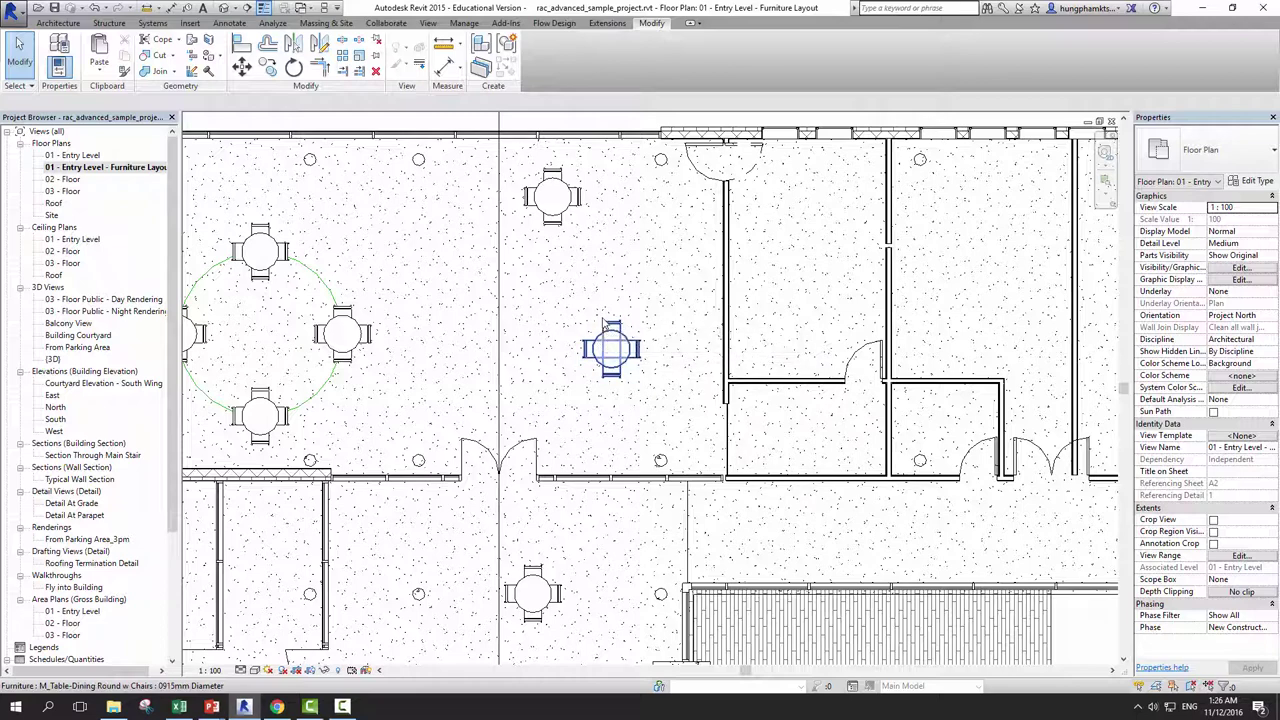
# Select the pinned round dining table and try dragging it, which leaves it in place.
pyautogui.click(607, 342)
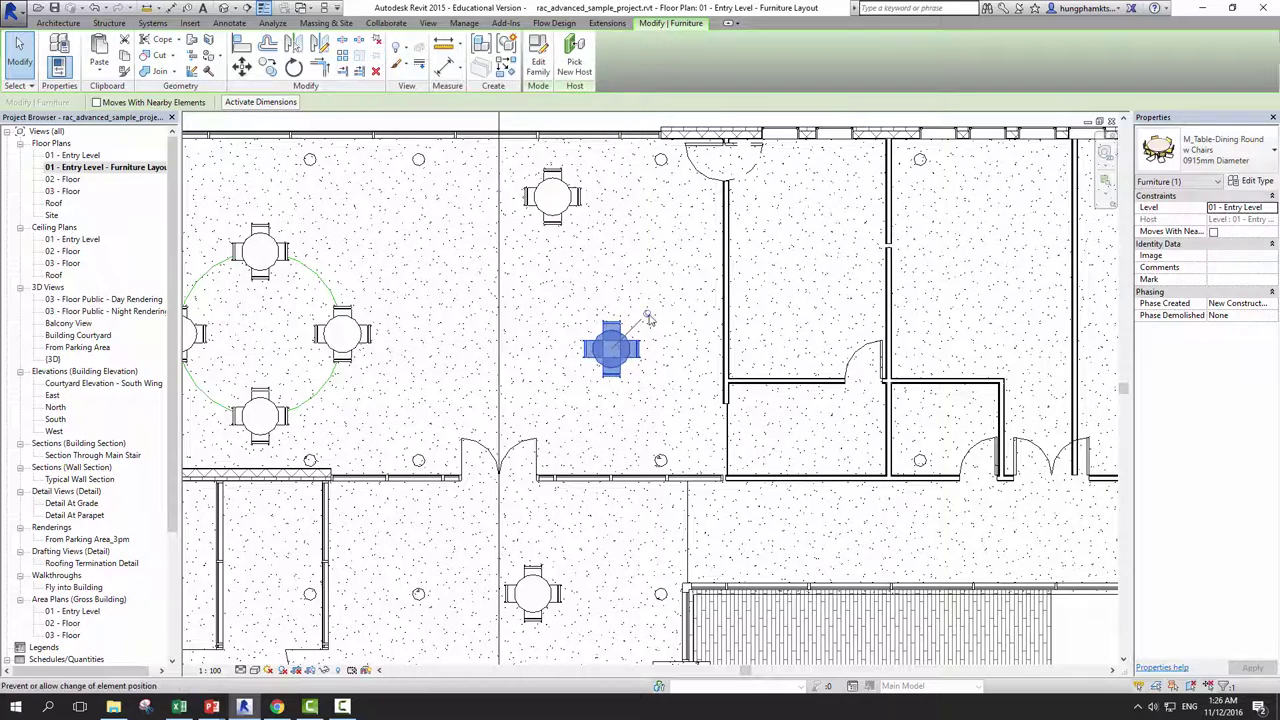
pyautogui.click(669, 349)
pyautogui.click(638, 332)
pyautogui.press('Escape')
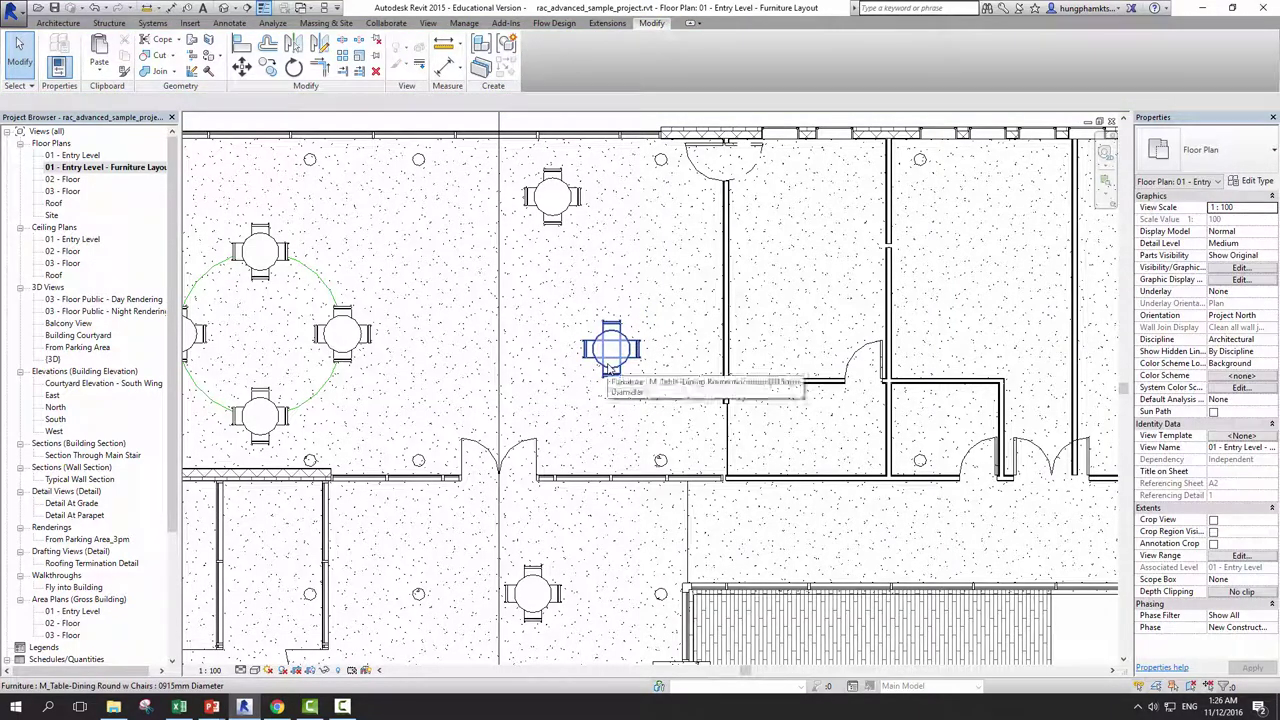
pyautogui.click(605, 370)
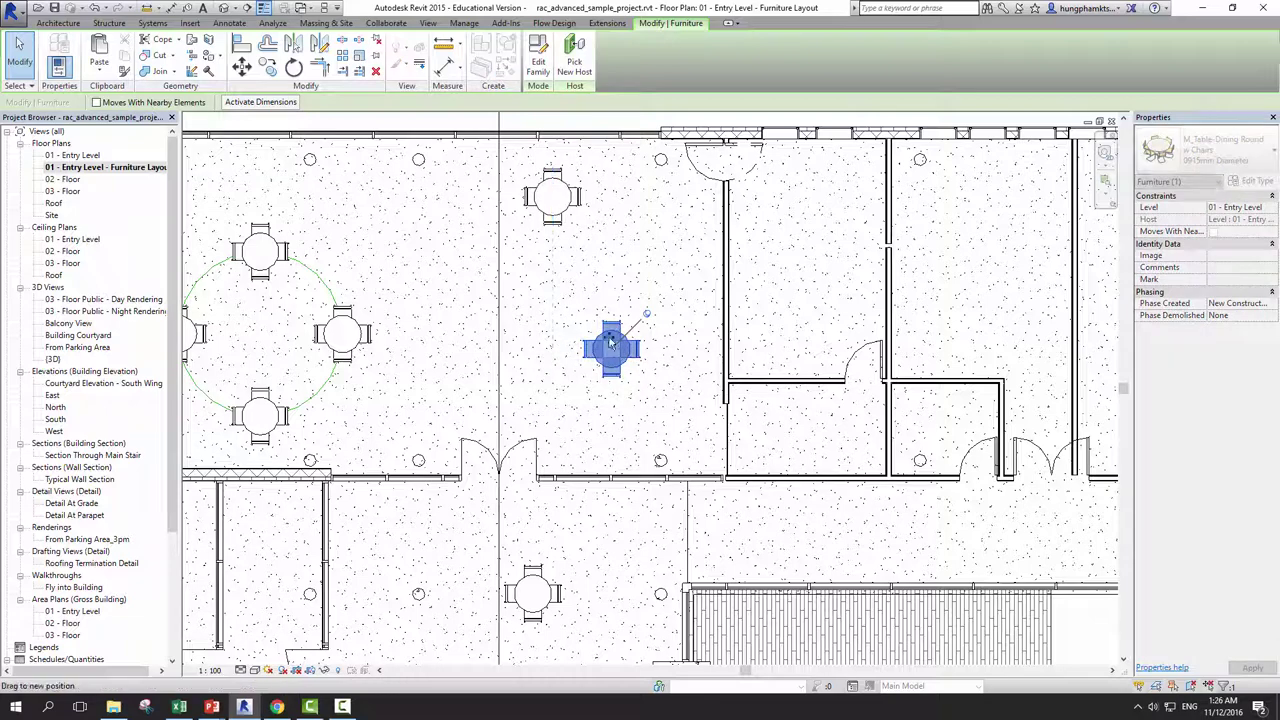
pyautogui.click(630, 330)
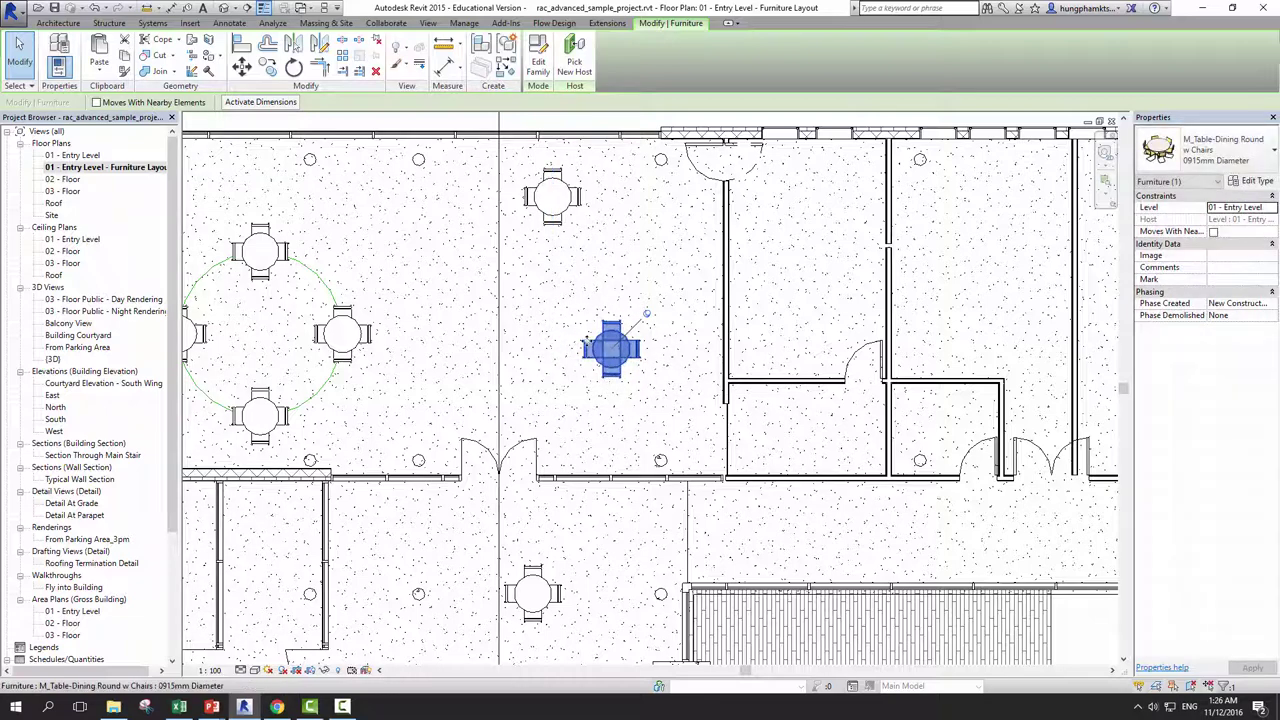
pyautogui.click(593, 322)
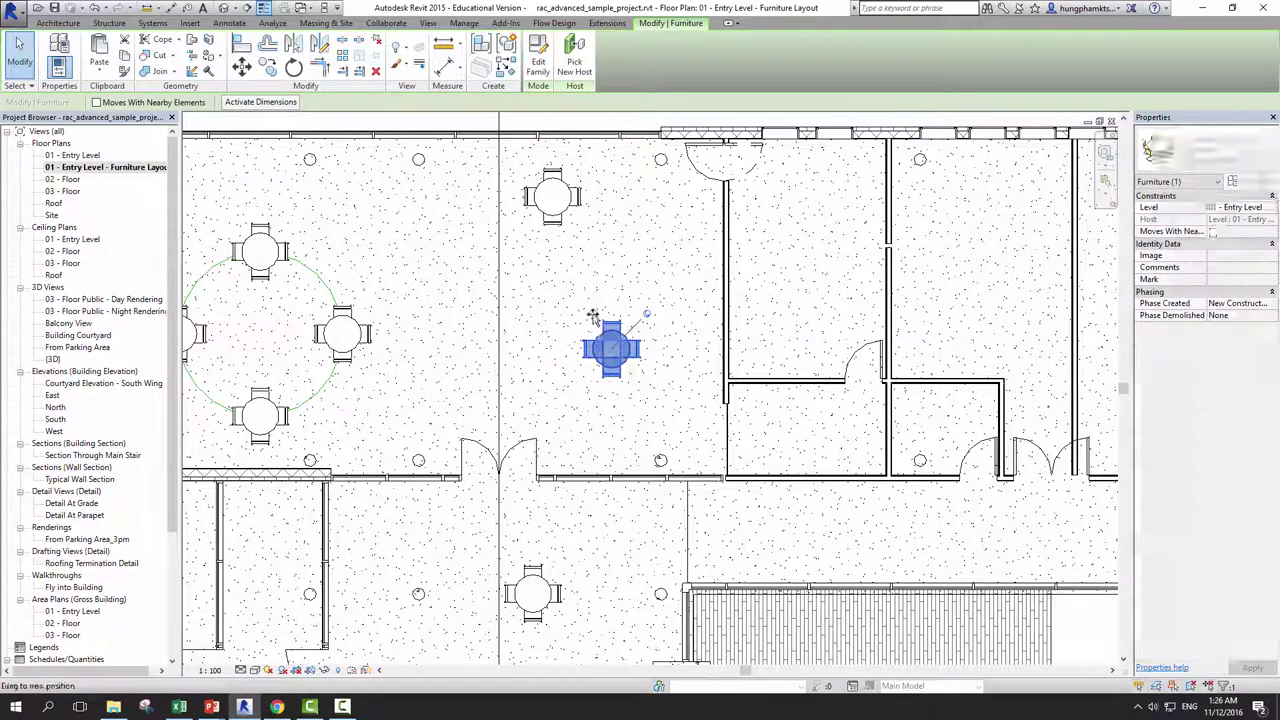
# Reselect the pinned table and try deleting it, triggering the pinned-objects warning.
pyautogui.click(617, 287)
pyautogui.click(612, 345)
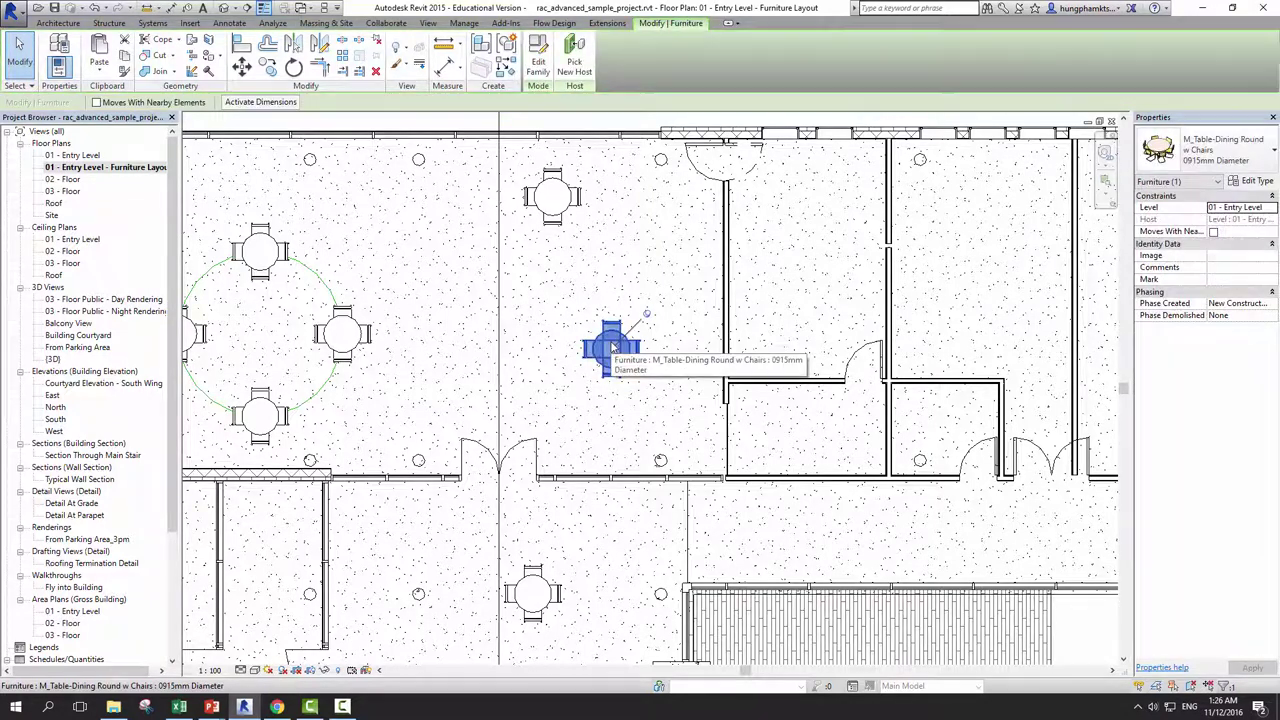
pyautogui.press('Delete')
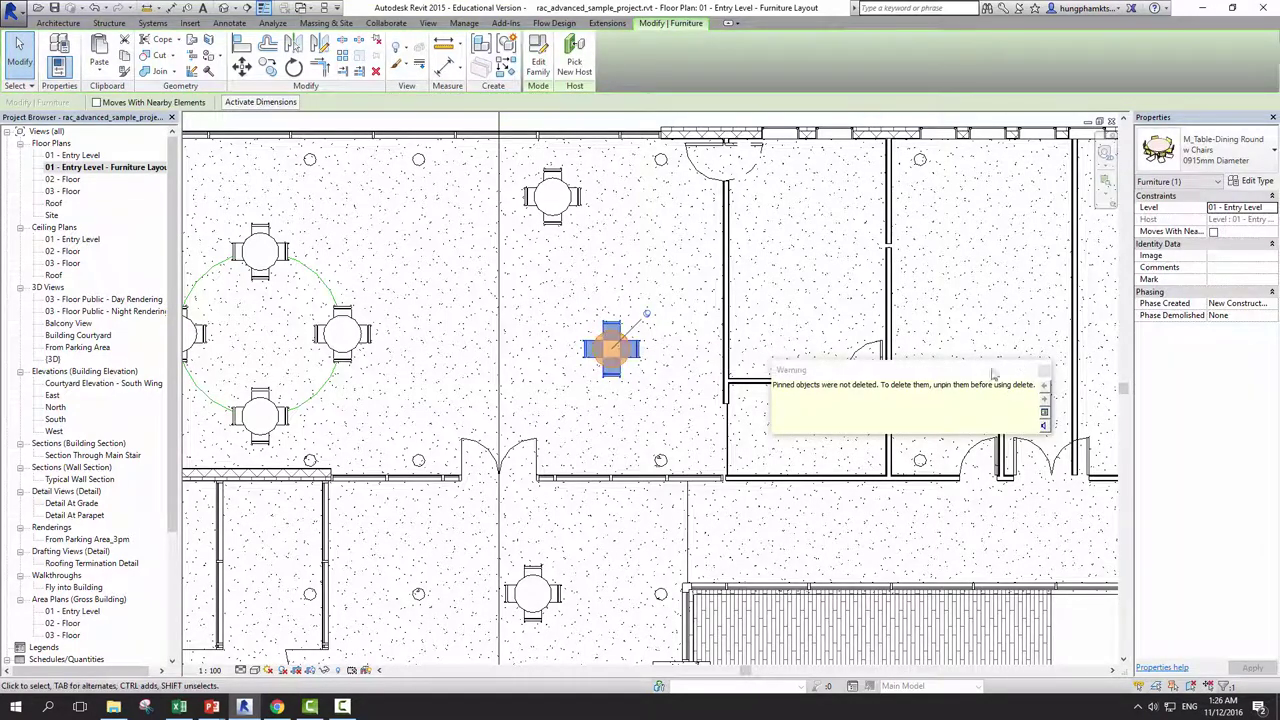
# Dismiss the 'Pinned objects were not deleted' warning and deselect the dining table.
pyautogui.click(1044, 371)
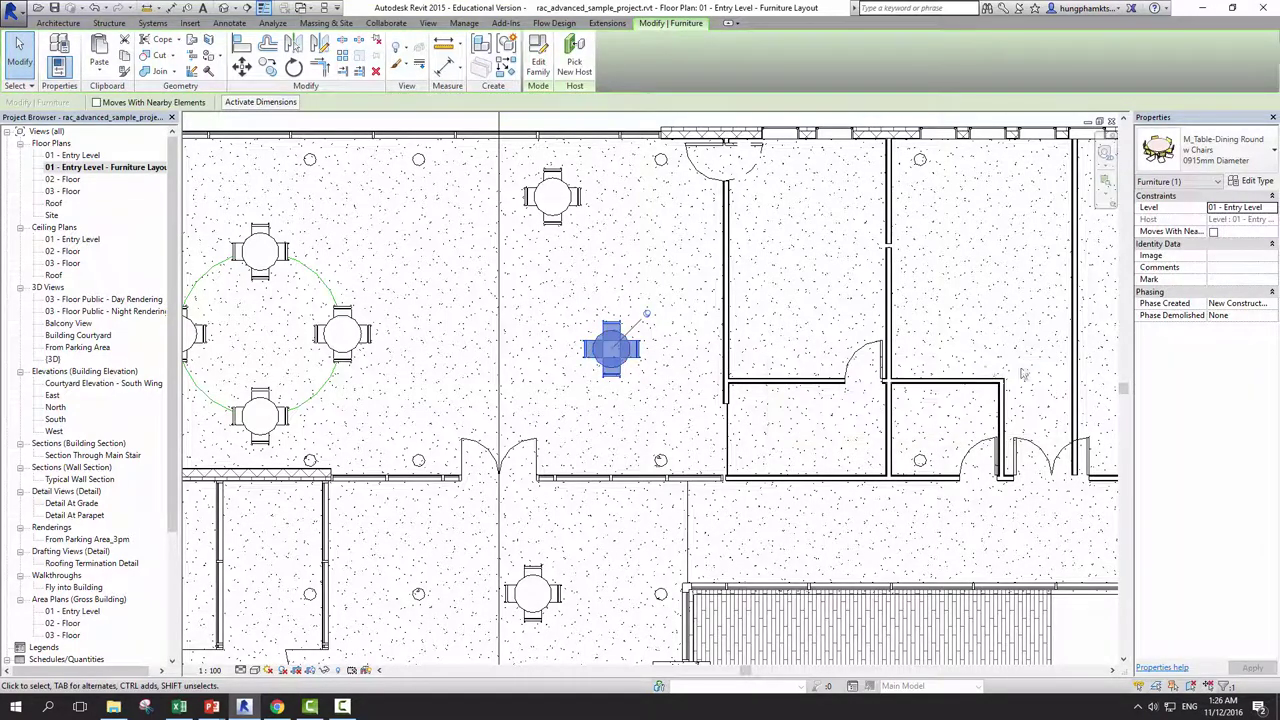
pyautogui.click(656, 340)
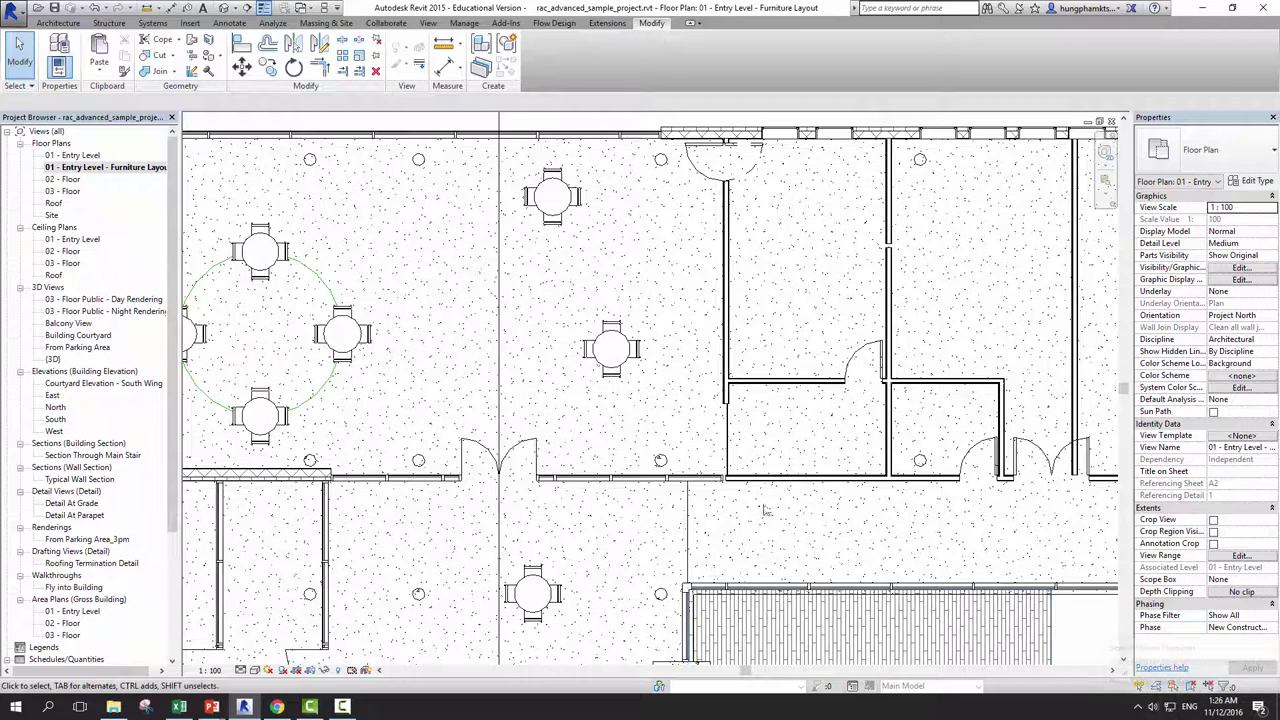
pyautogui.click(627, 371)
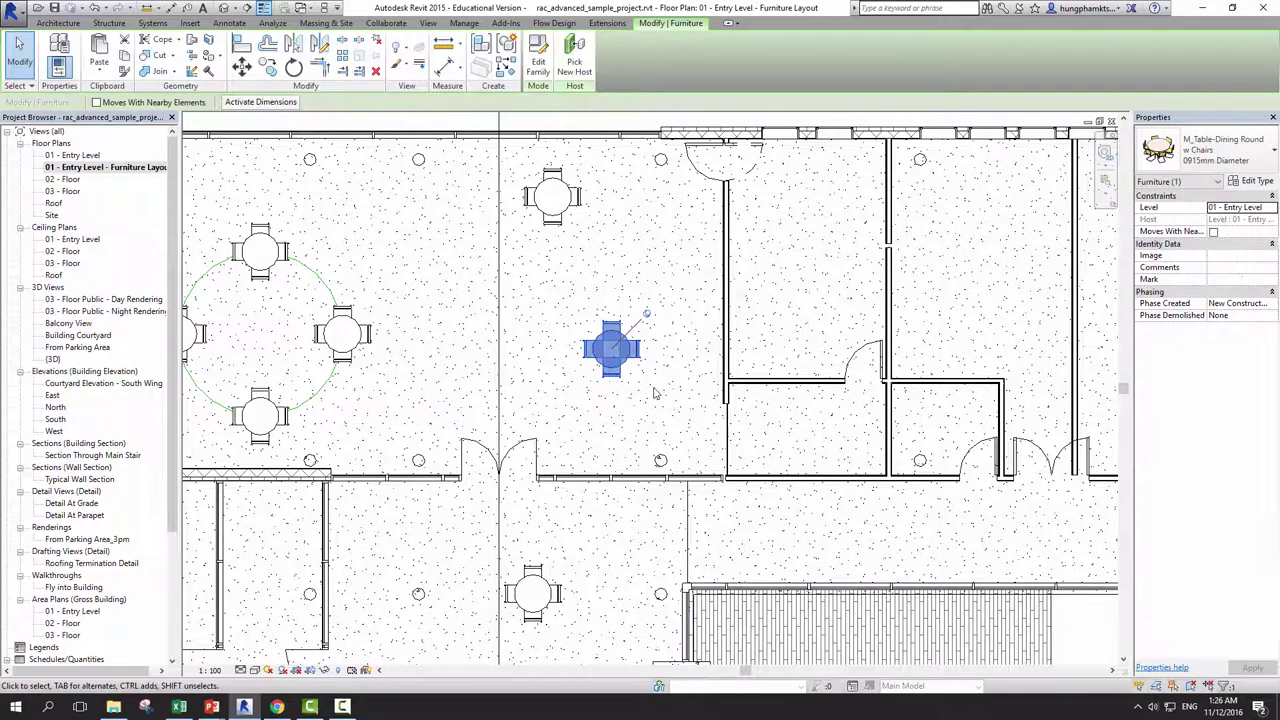
pyautogui.press('Escape')
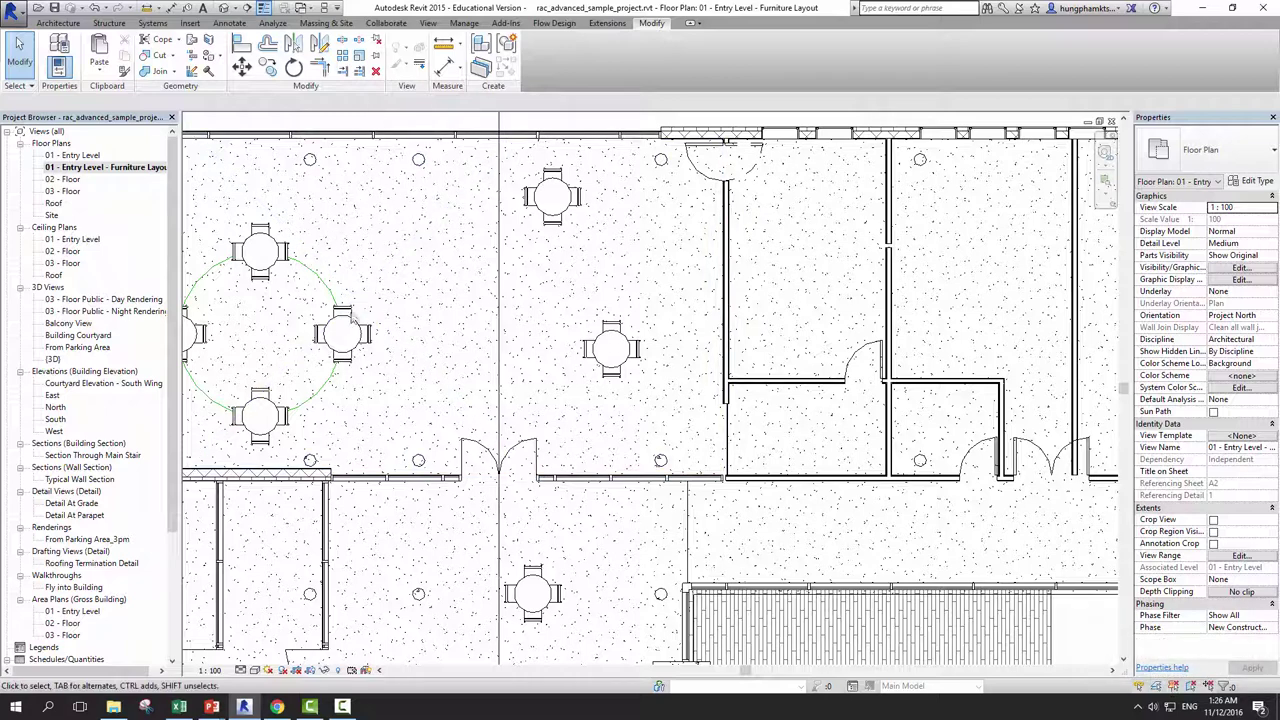
pyautogui.moveTo(491, 331); pyautogui.dragTo(631, 384, button='middle')
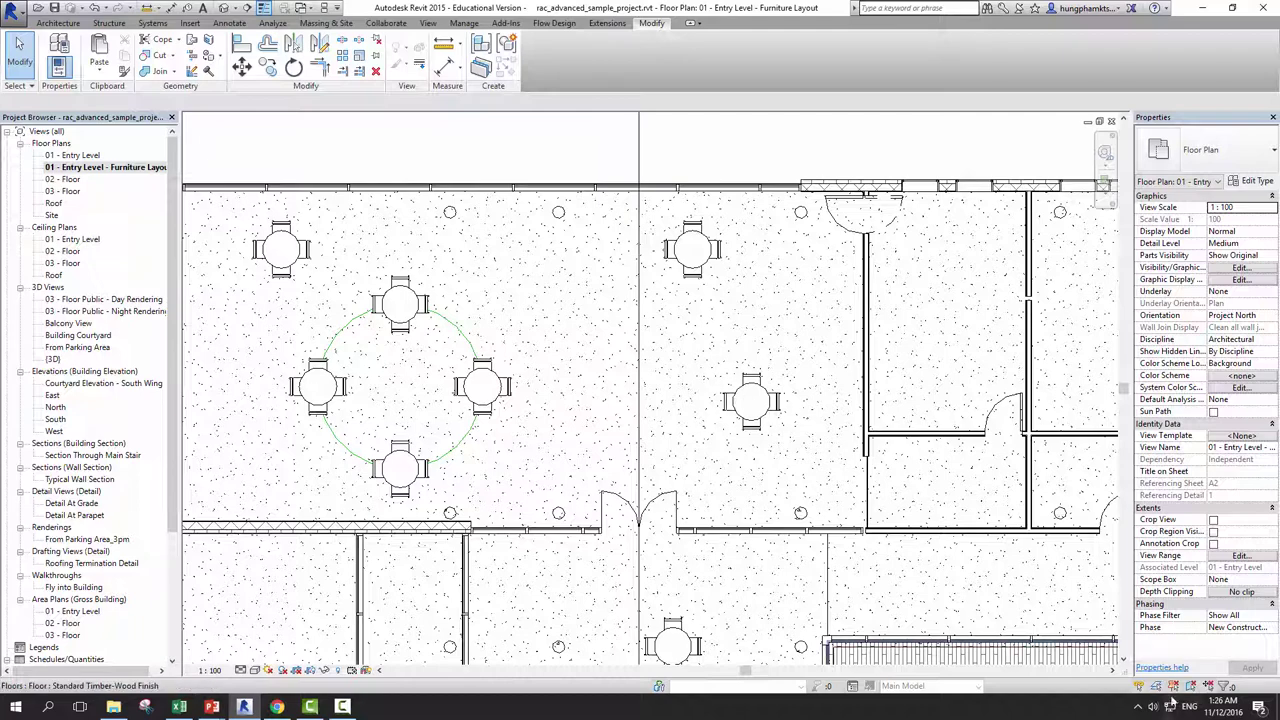
# Unpin the round dining table, shift it slightly left, and deselect it.
pyautogui.click(745, 410)
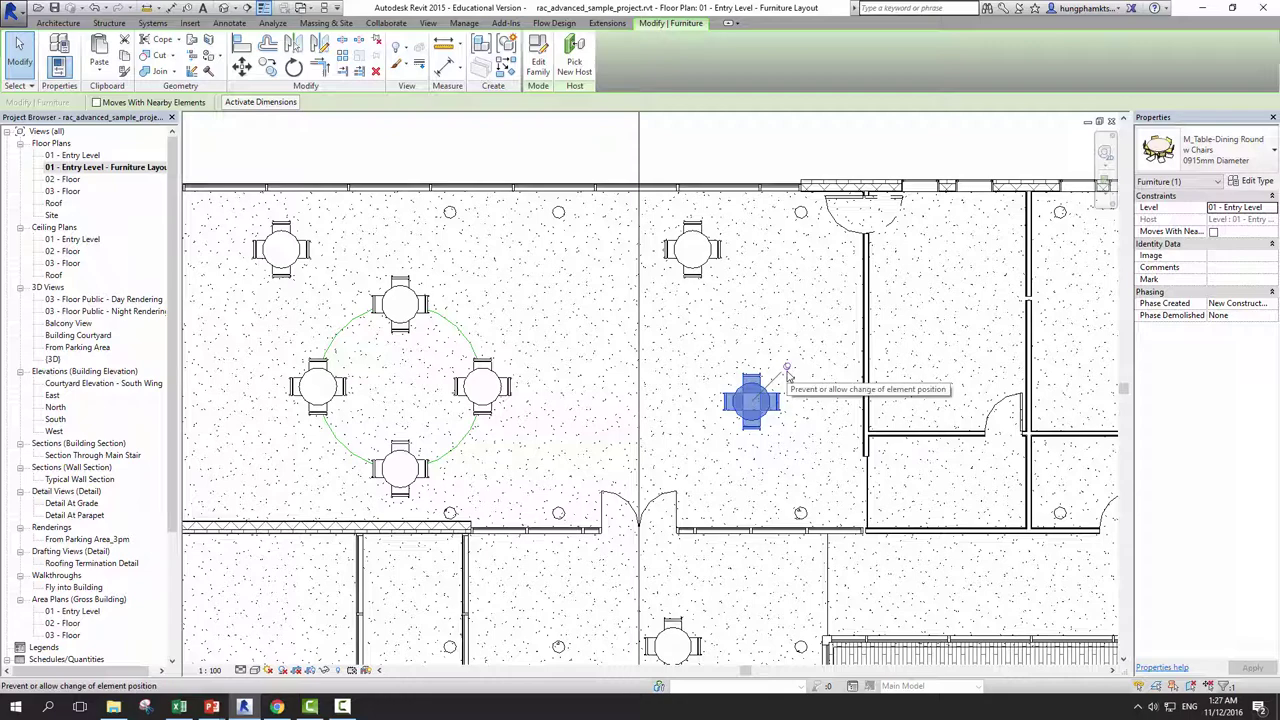
pyautogui.click(378, 44)
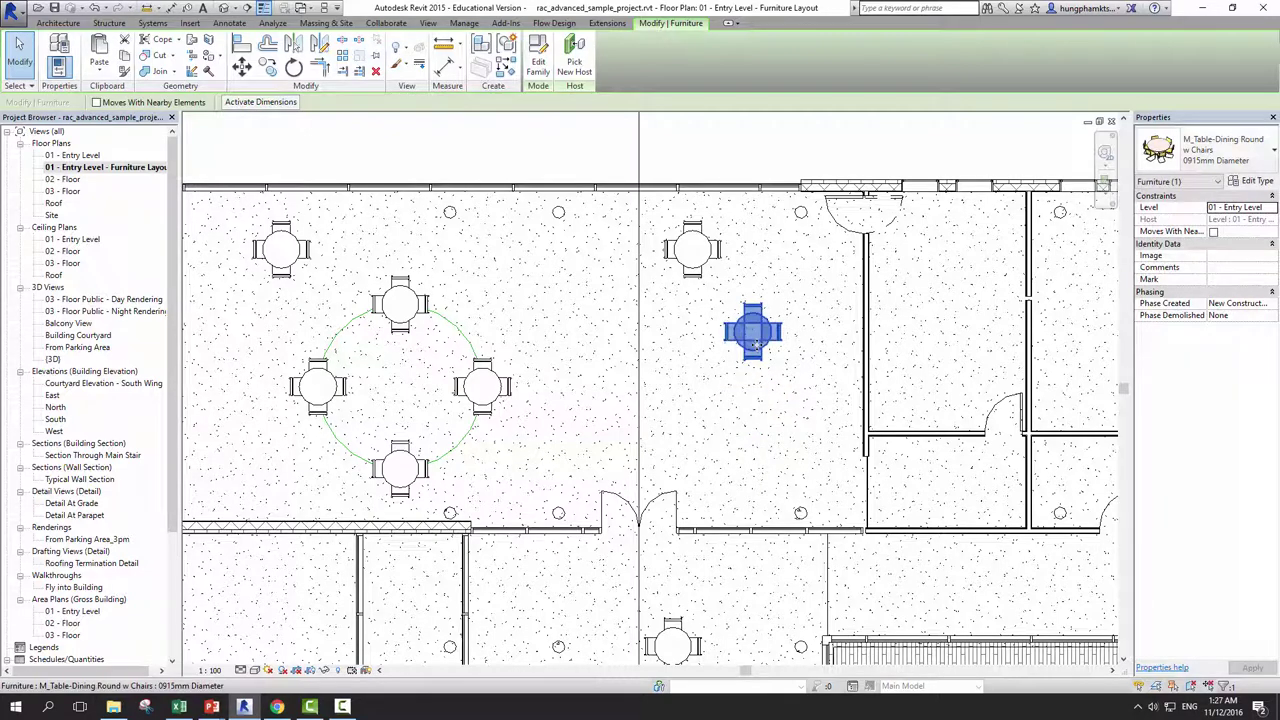
pyautogui.moveTo(752, 400); pyautogui.dragTo(714, 392)
pyautogui.click(731, 416)
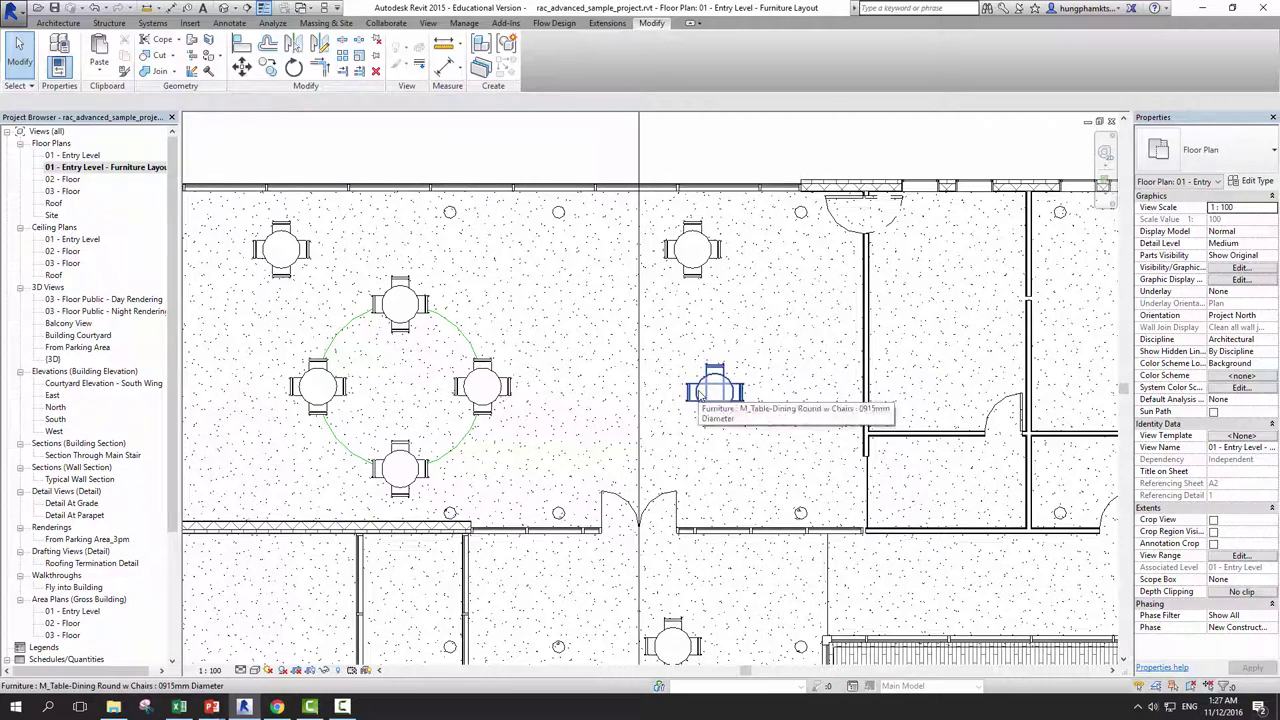
# Drag the unpinned table right and slightly up, then cancel a started Move.
pyautogui.click(702, 394)
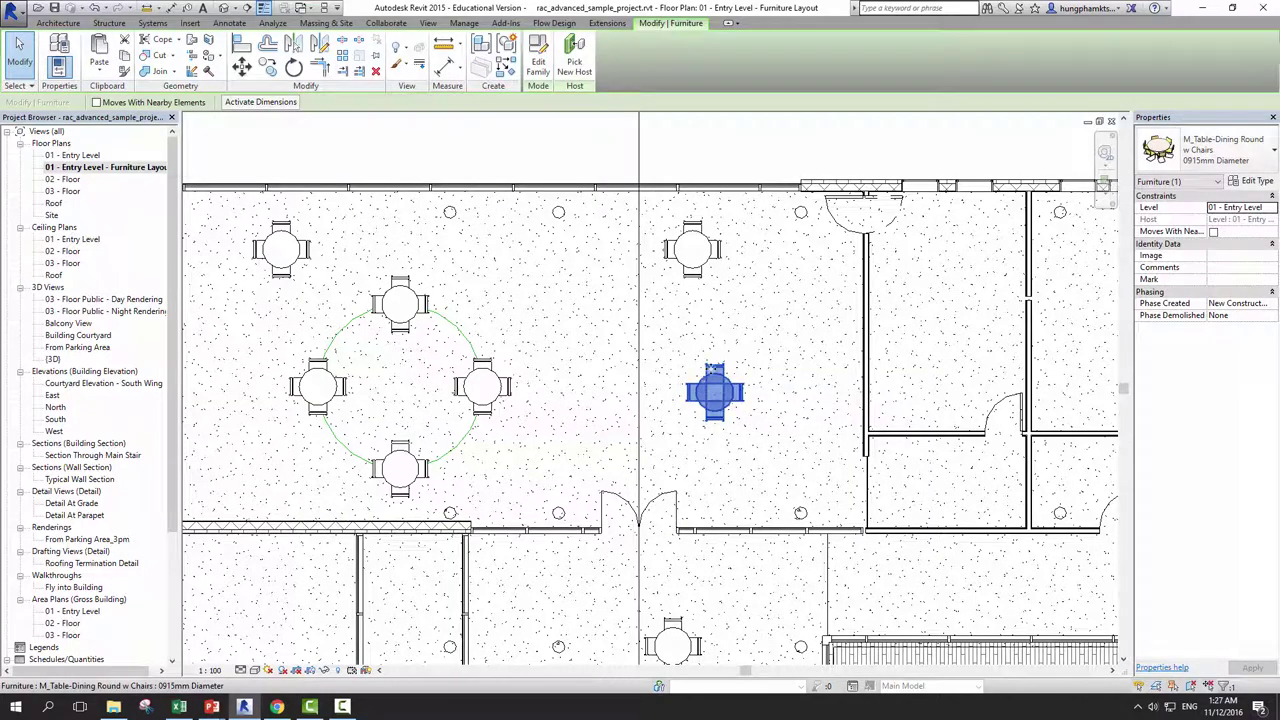
pyautogui.moveTo(702, 394); pyautogui.dragTo(774, 378)
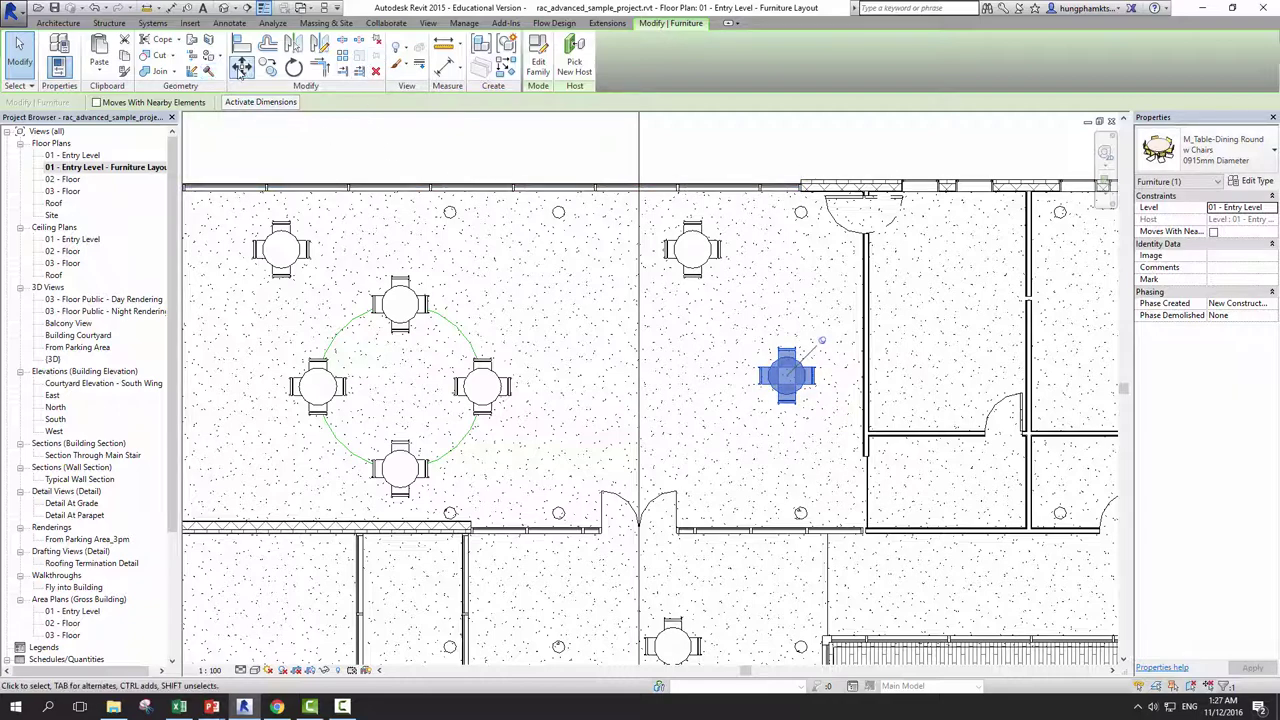
pyautogui.click(241, 67)
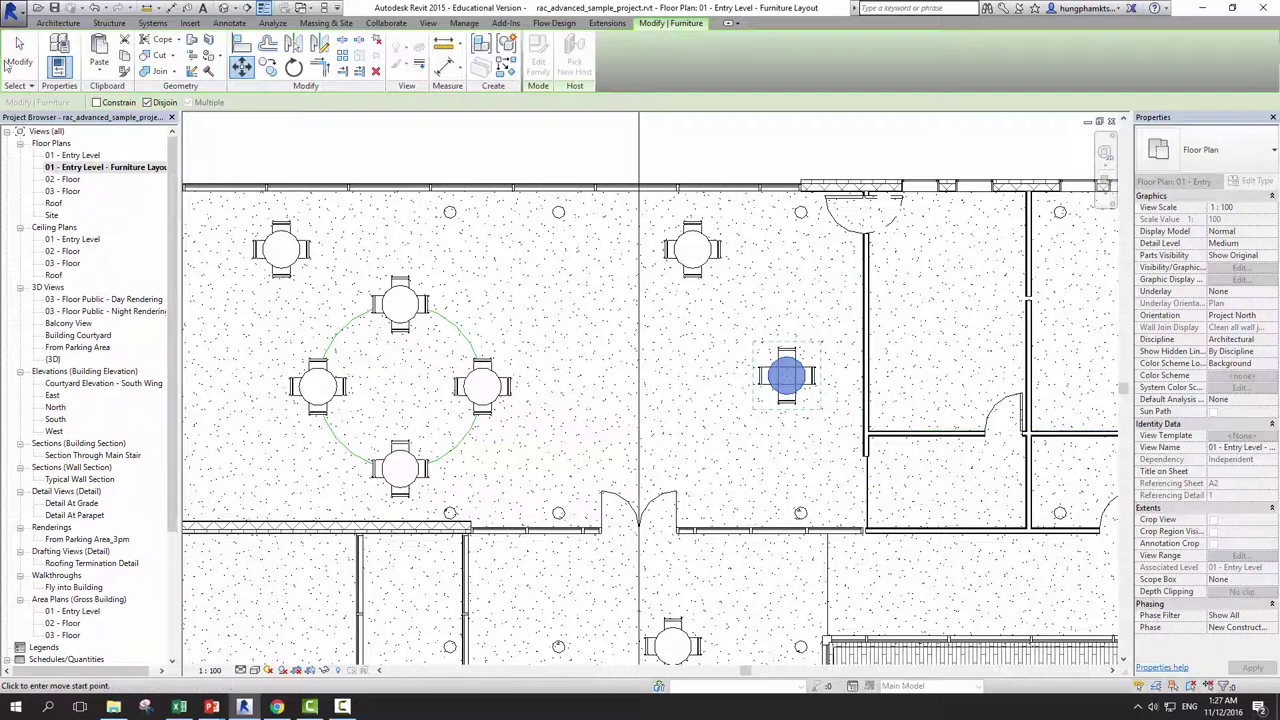
pyautogui.click(19, 58)
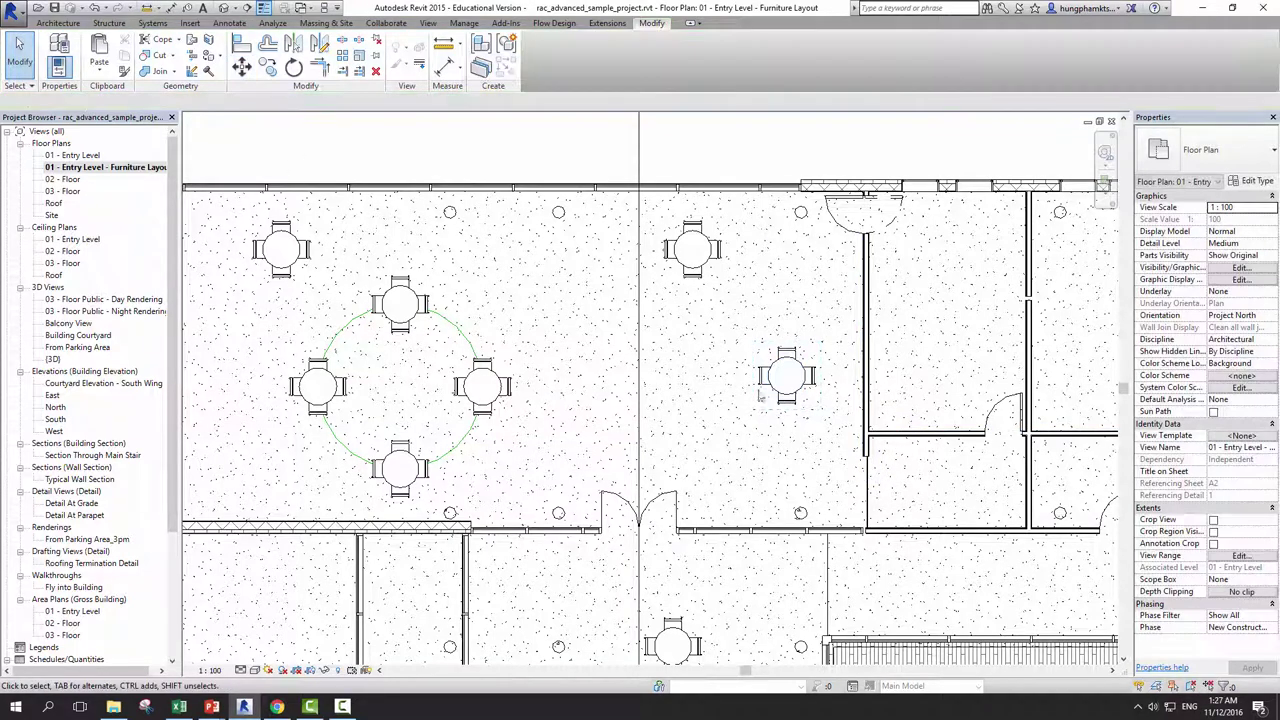
# Move the table straight down from its centre into the lower part of the room.
pyautogui.click(770, 396)
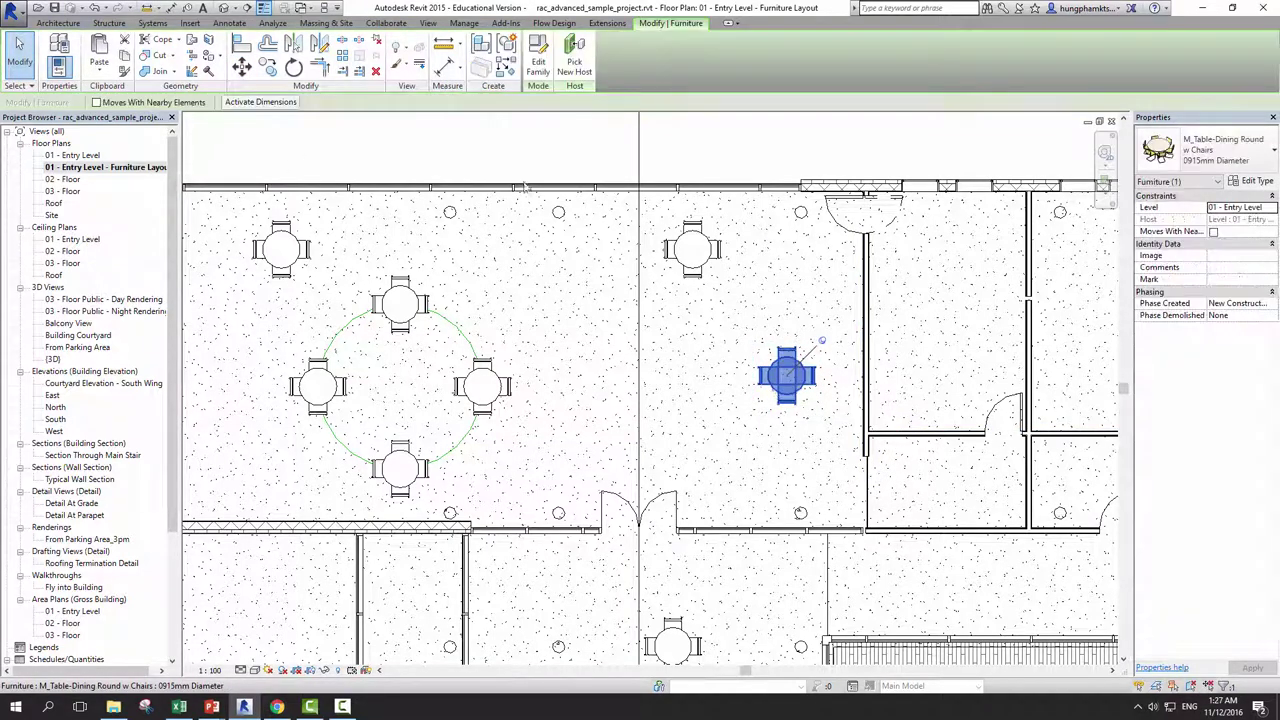
pyautogui.click(241, 67)
pyautogui.click(787, 376)
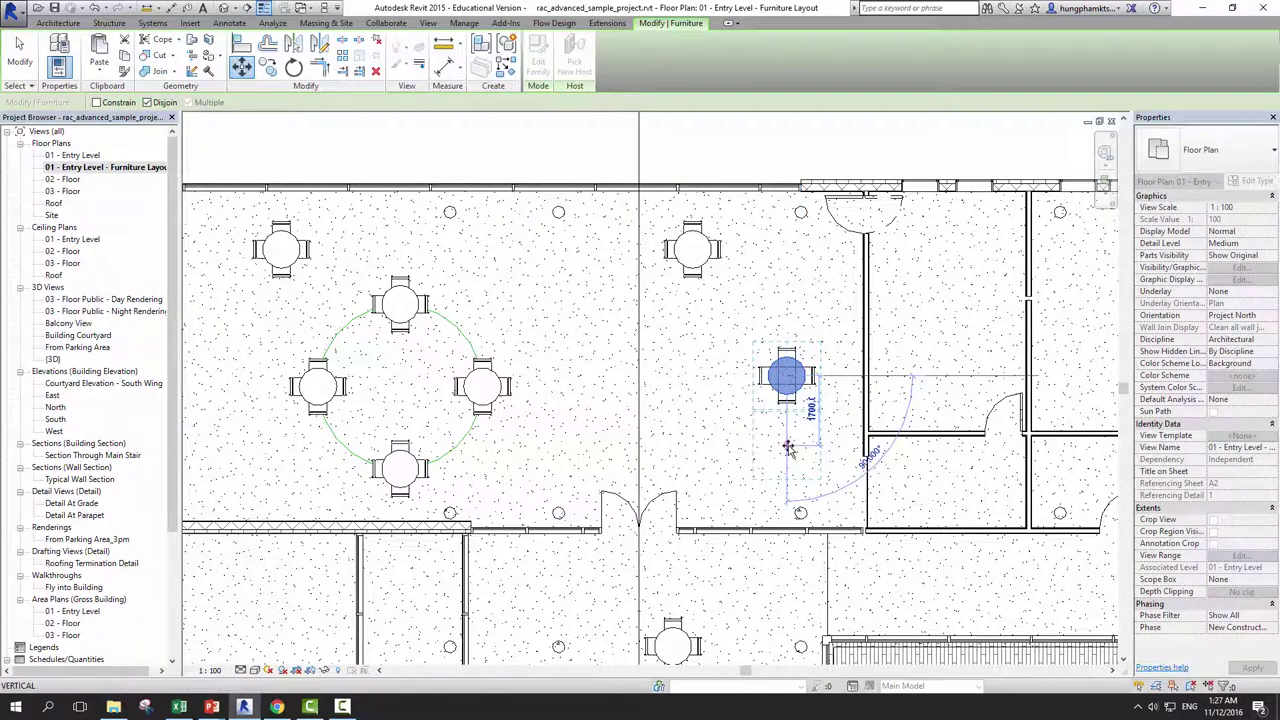
pyautogui.click(788, 447)
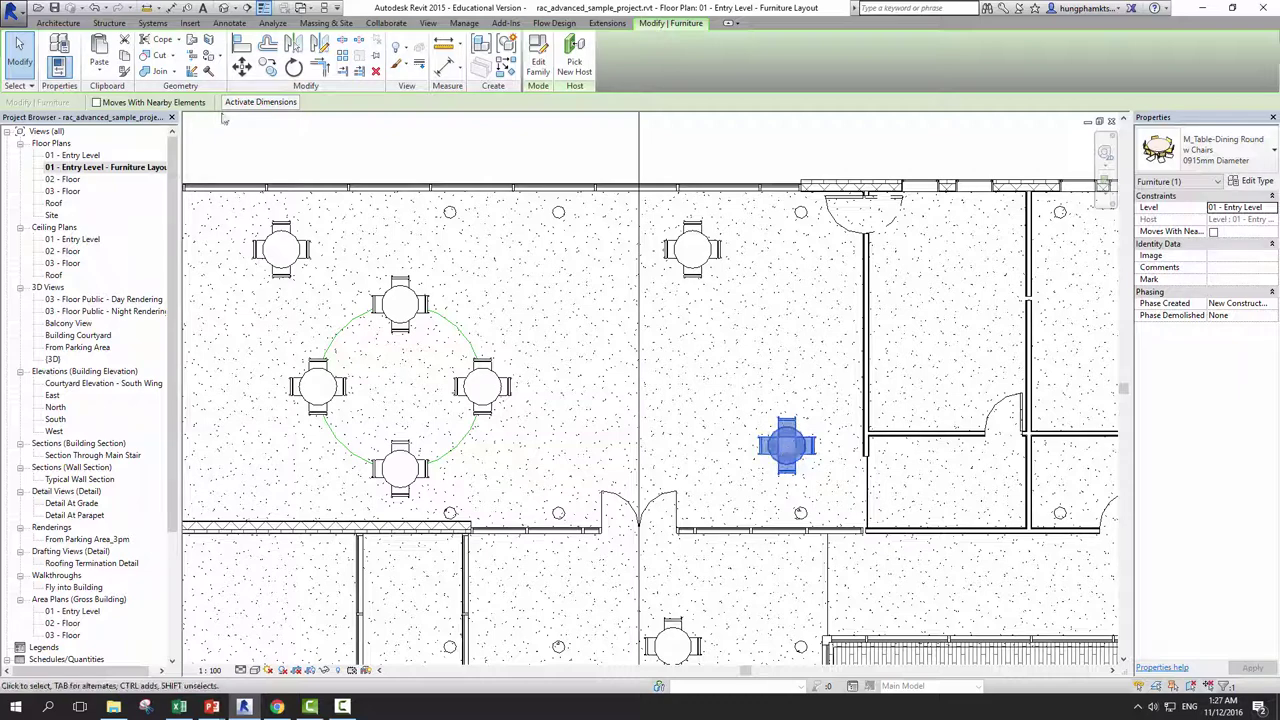
# Clear the selection, then select the unpinned round dining table and delete it.
pyautogui.click(793, 397)
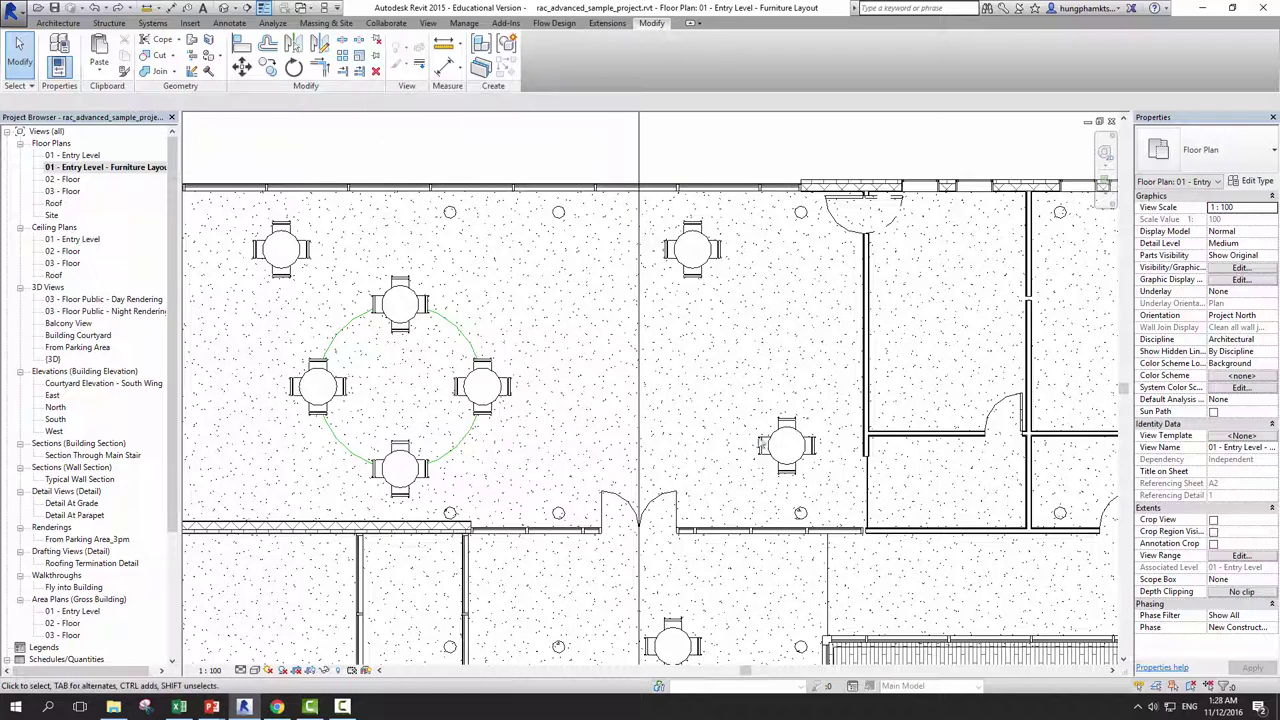
pyautogui.click(766, 446)
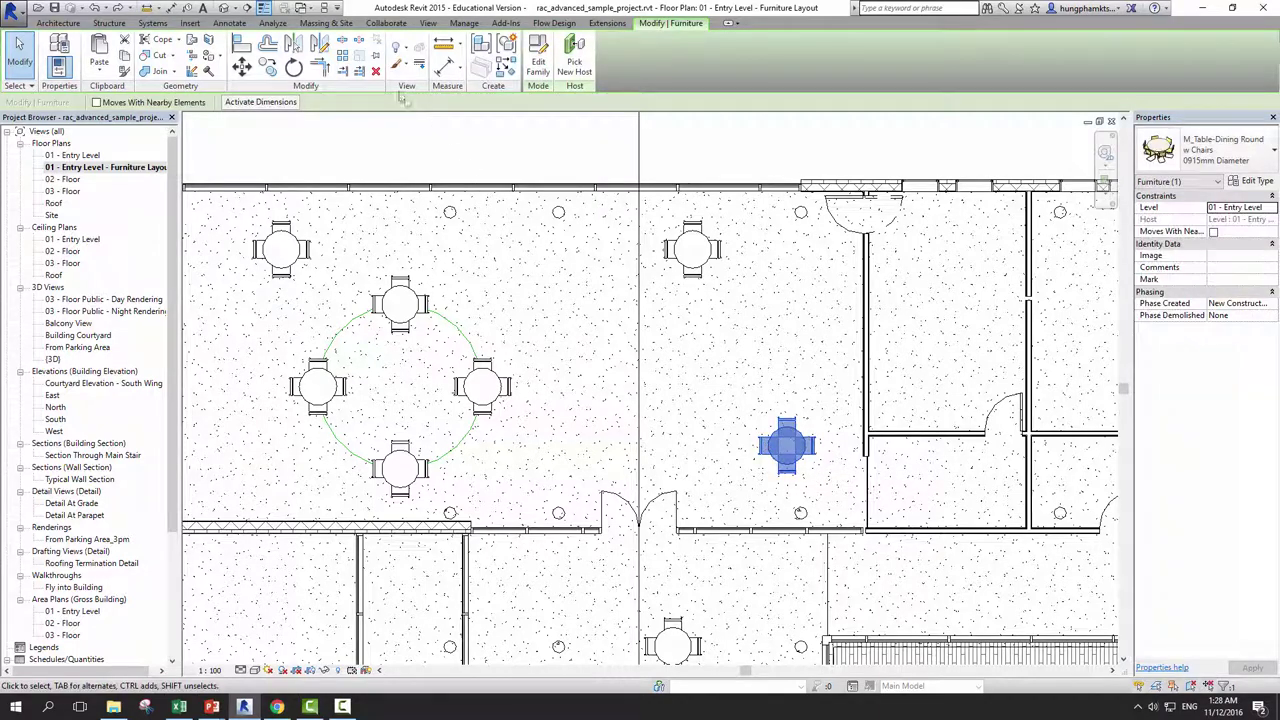
pyautogui.press('Delete')
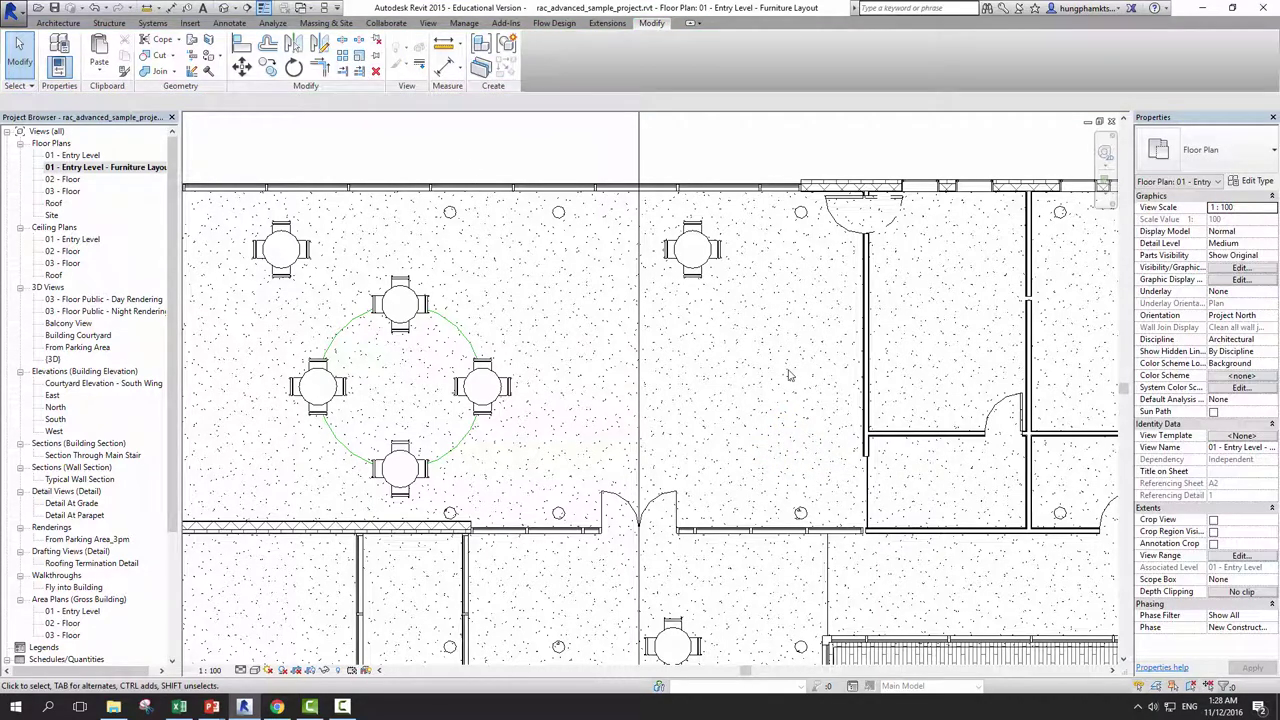